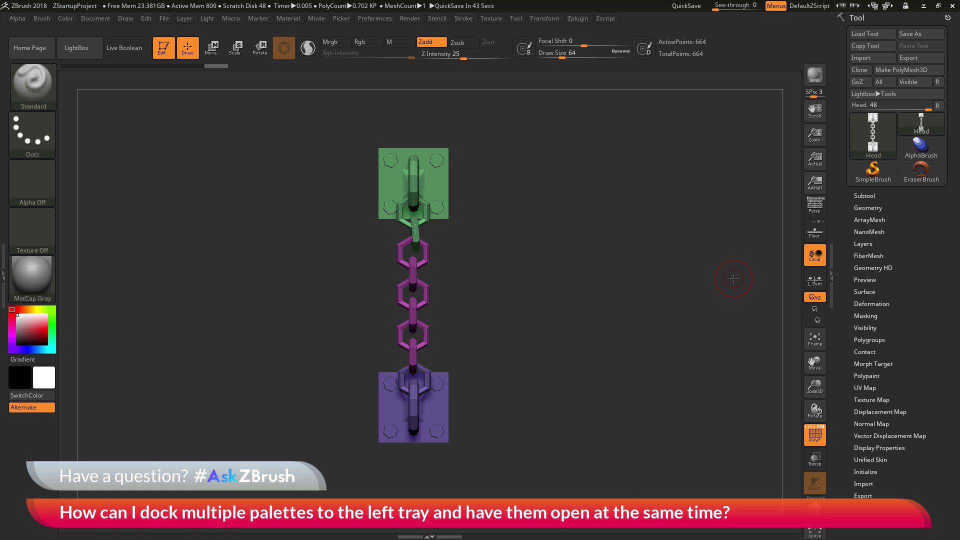
# Open the left tray and dock the Stroke palette there under Brush and Material, with its settings expanded
pyautogui.moveTo(676, 276); pyautogui.dragTo(660, 360)
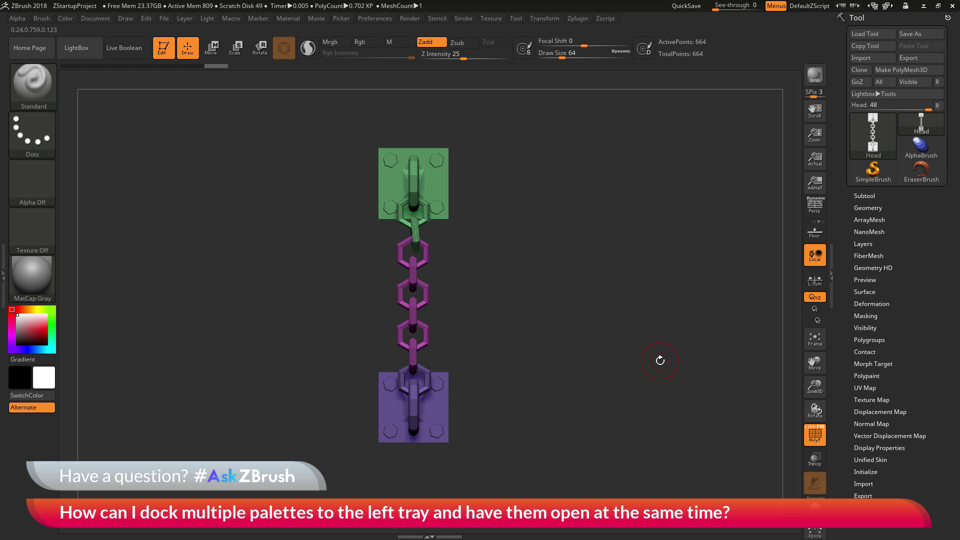
pyautogui.click(4, 265)
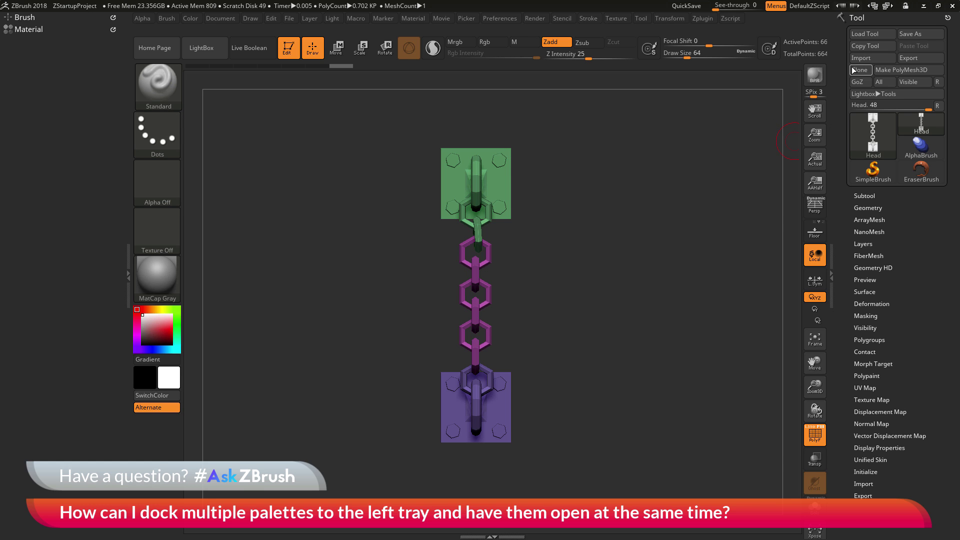
pyautogui.moveTo(843, 111); pyautogui.dragTo(839, 156)
pyautogui.click(589, 17)
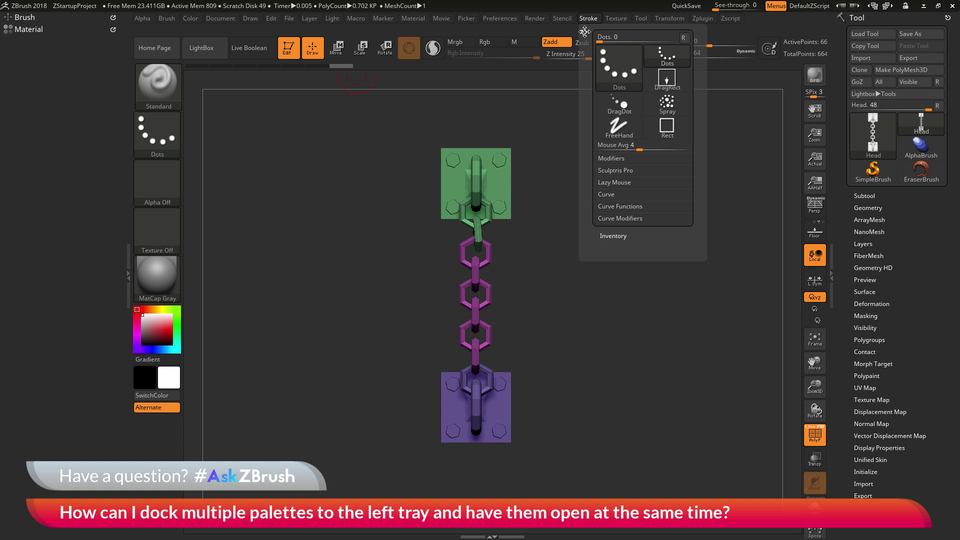
pyautogui.moveTo(585, 32)
pyautogui.mouseDown()
pyautogui.moveTo(36, 79)
pyautogui.moveTo(25, 70)
pyautogui.mouseUp()
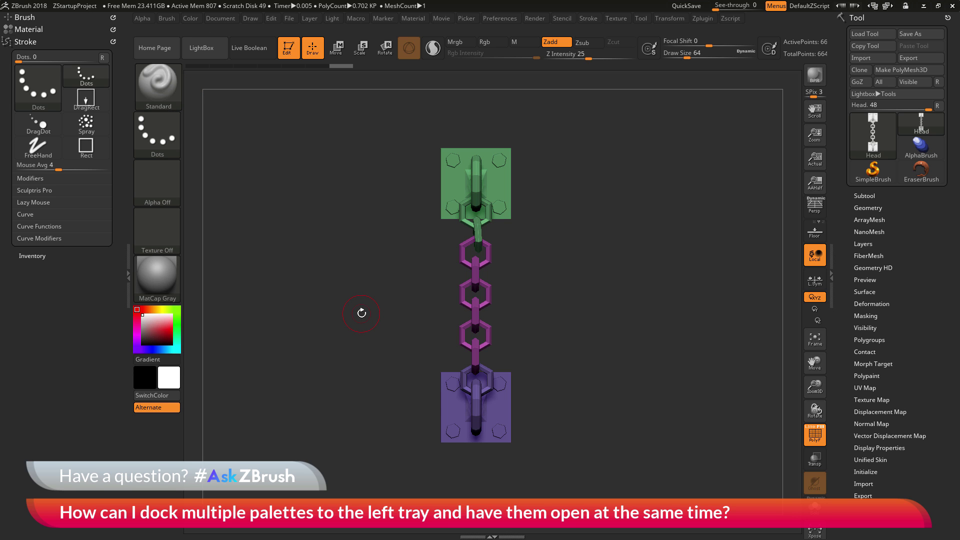
pyautogui.click(589, 19)
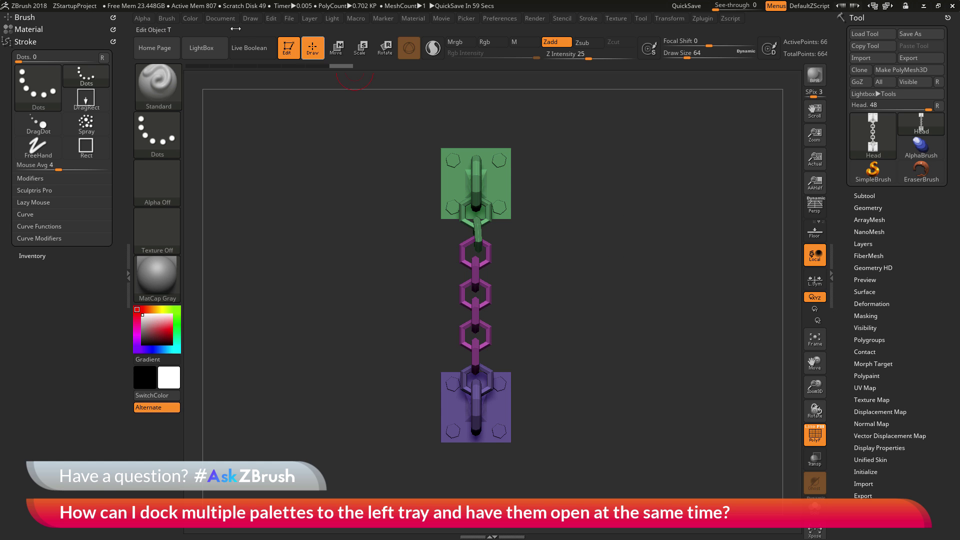
pyautogui.click(38, 17)
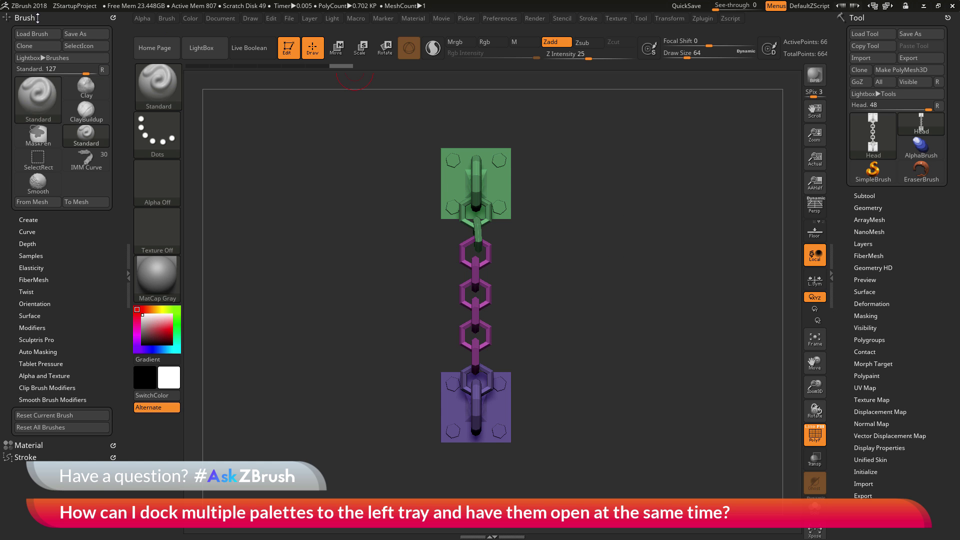
pyautogui.click(54, 457)
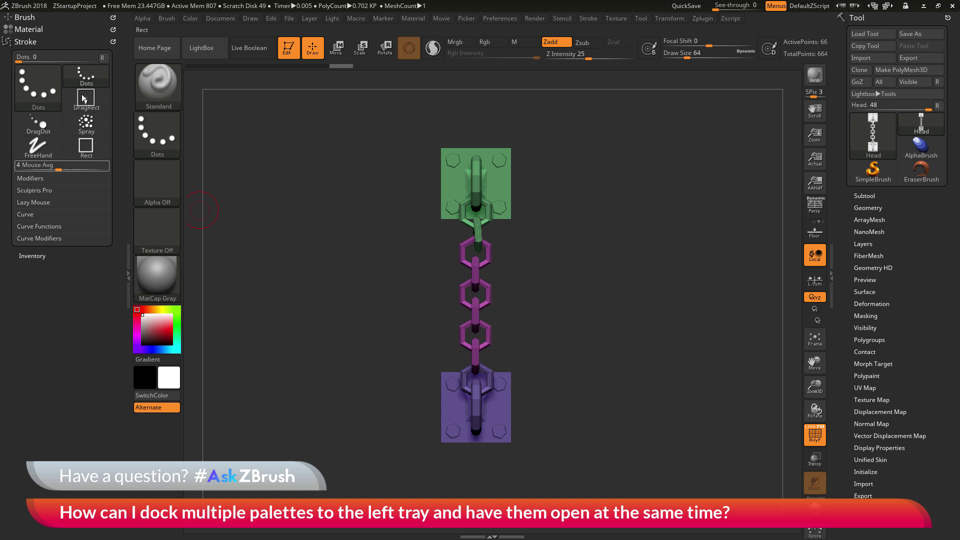
pyautogui.click(63, 17)
pyautogui.click(67, 457)
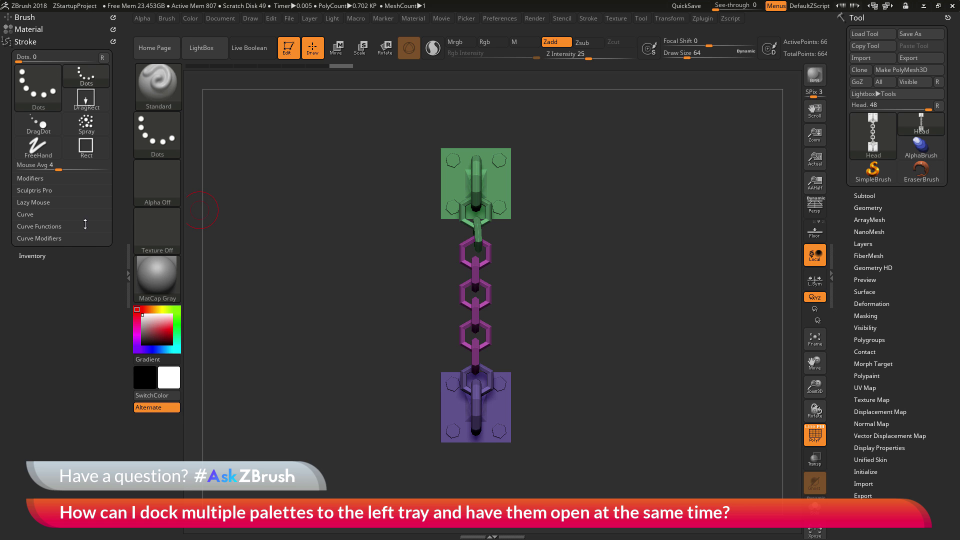
pyautogui.click(38, 17)
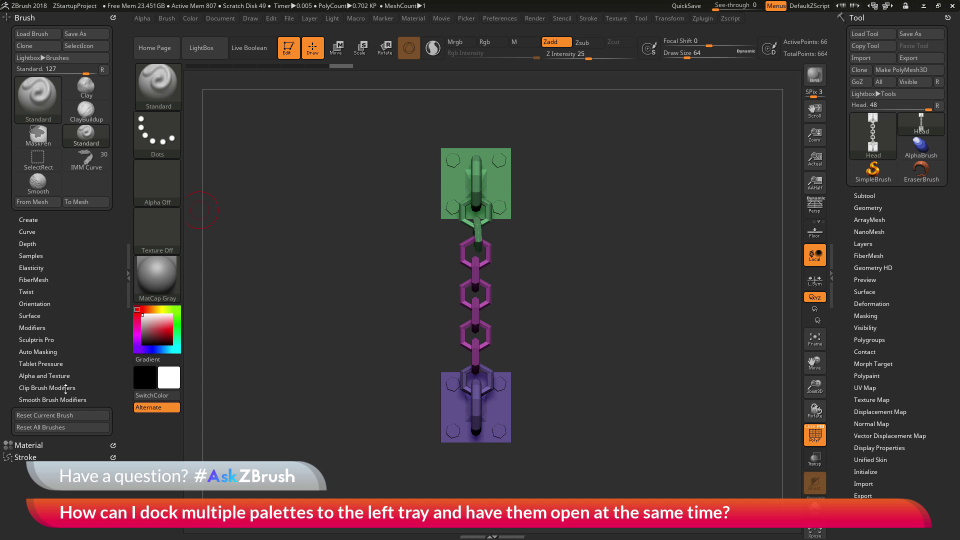
pyautogui.click(35, 457)
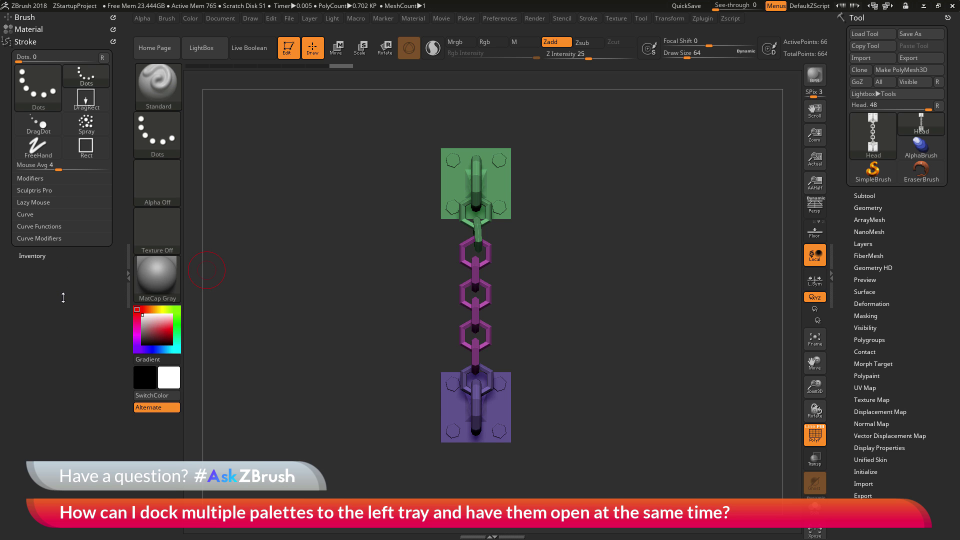
# Switch off the Left Tray auto-collapse option in Preferences > Interface > Palettes
pyautogui.click(505, 19)
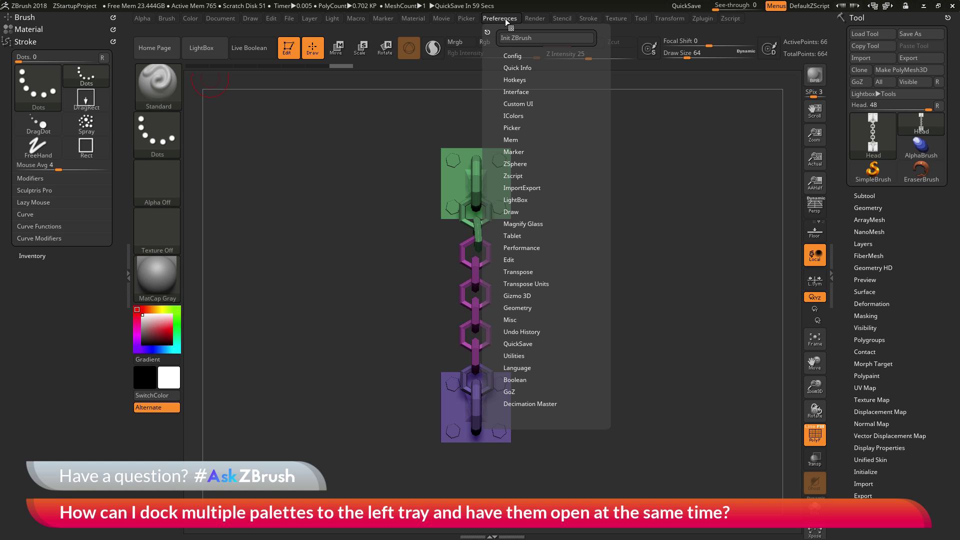
pyautogui.click(523, 91)
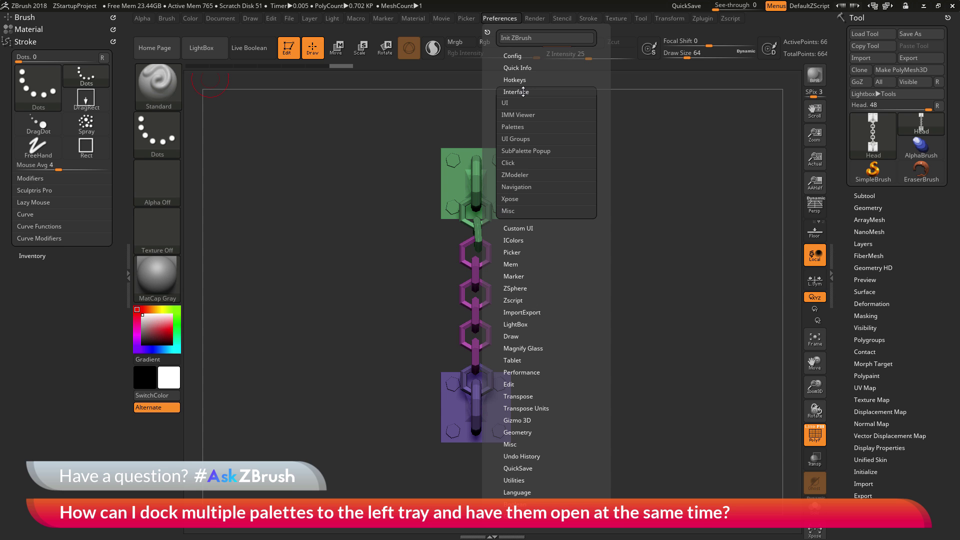
pyautogui.click(519, 128)
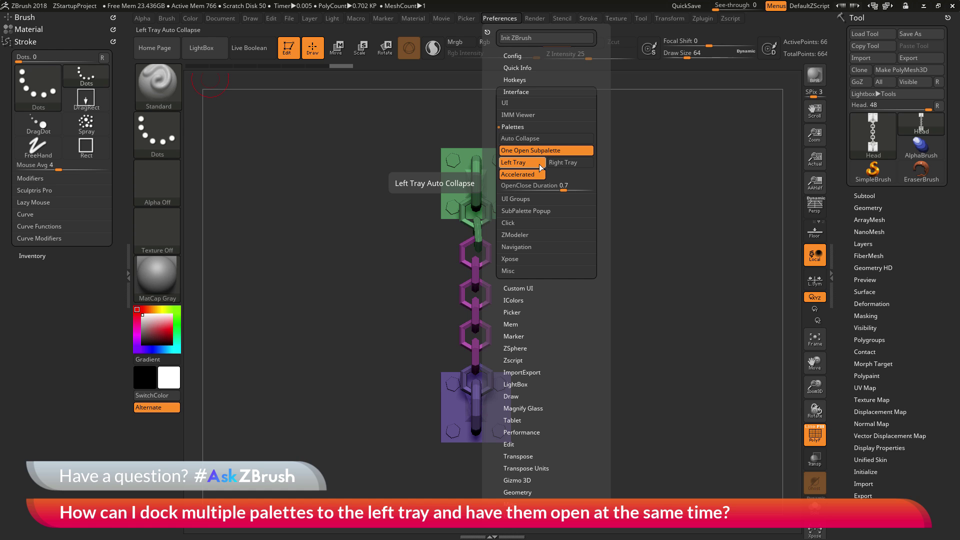
pyautogui.press('ctrl')
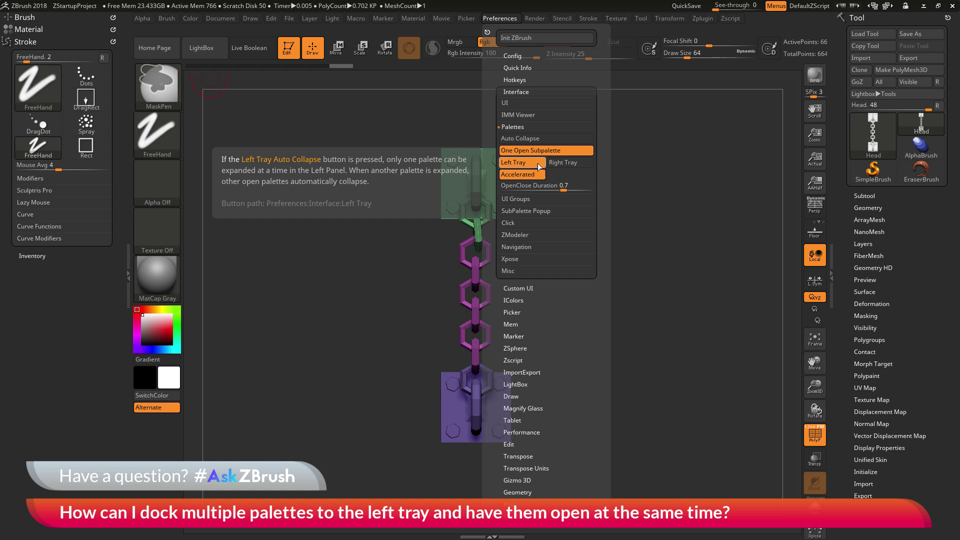
pyautogui.click(532, 164)
# Make a new InsertMesh brush from the chain mesh via Brush > Create > Create InsertMesh > New
pyautogui.click(43, 17)
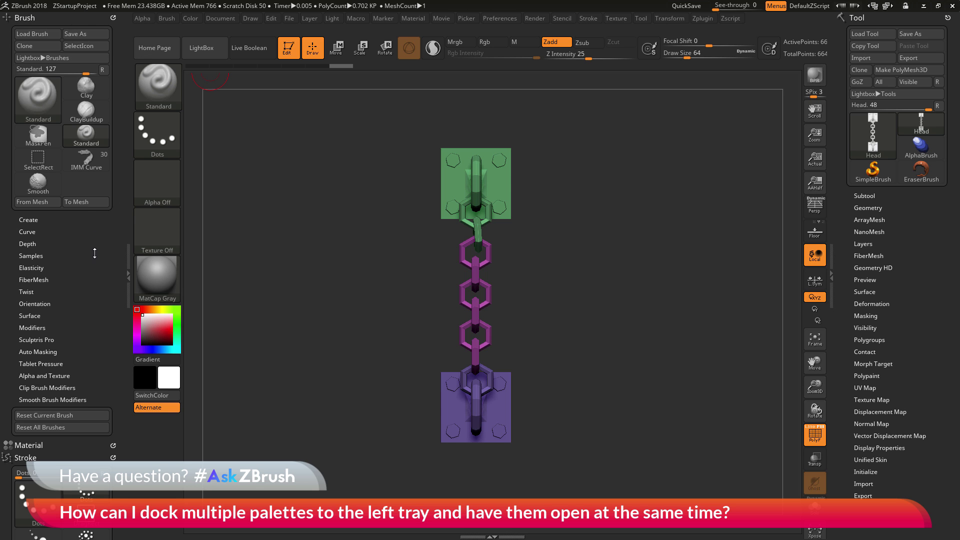
pyautogui.moveTo(96, 265); pyautogui.dragTo(95, 175)
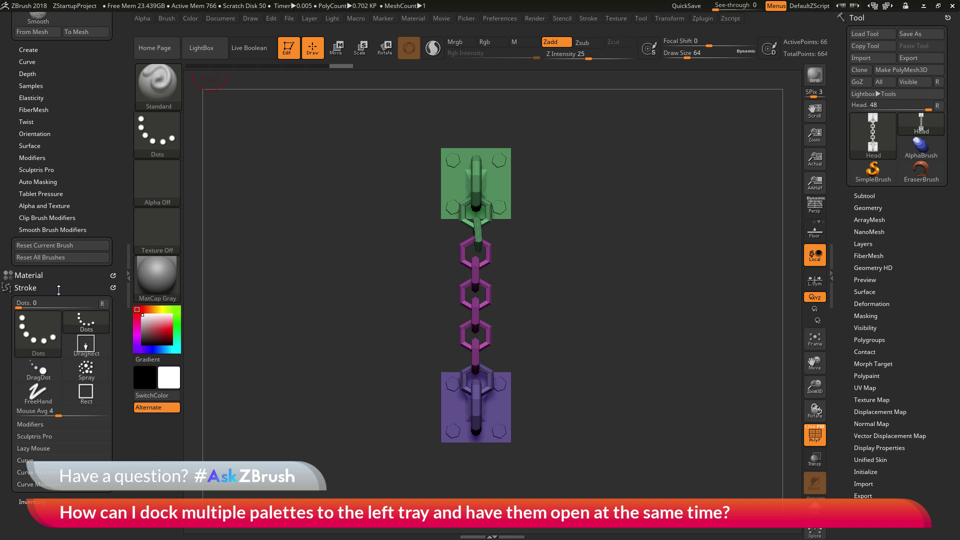
pyautogui.scroll(4, 109, 256)
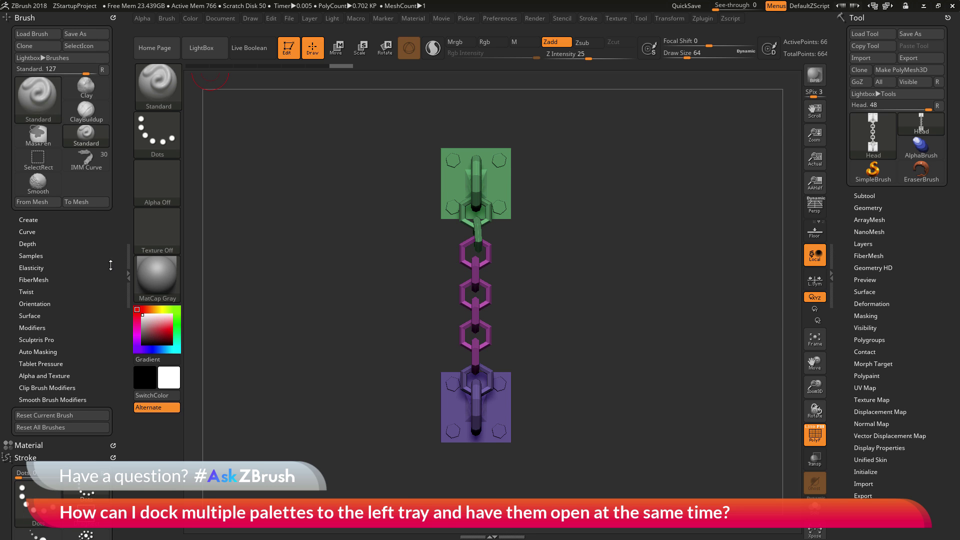
pyautogui.moveTo(109, 259)
pyautogui.mouseDown()
pyautogui.moveTo(120, 151)
pyautogui.moveTo(117, 246)
pyautogui.moveTo(32, 231)
pyautogui.mouseUp()
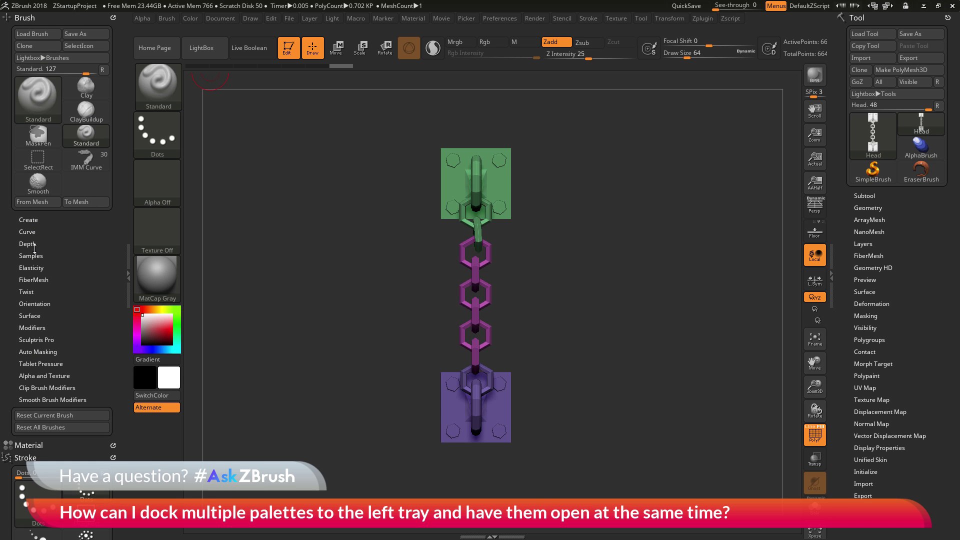
pyautogui.click(29, 220)
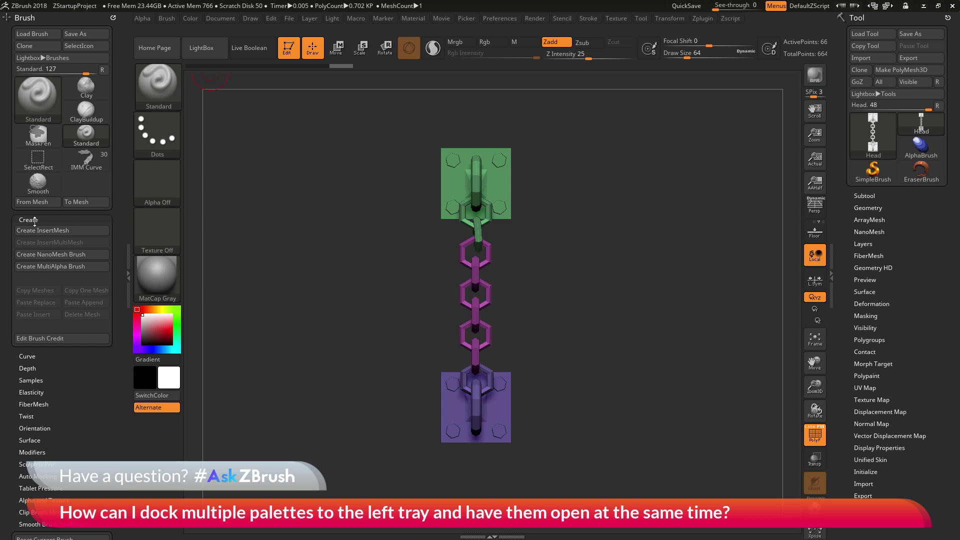
pyautogui.click(64, 231)
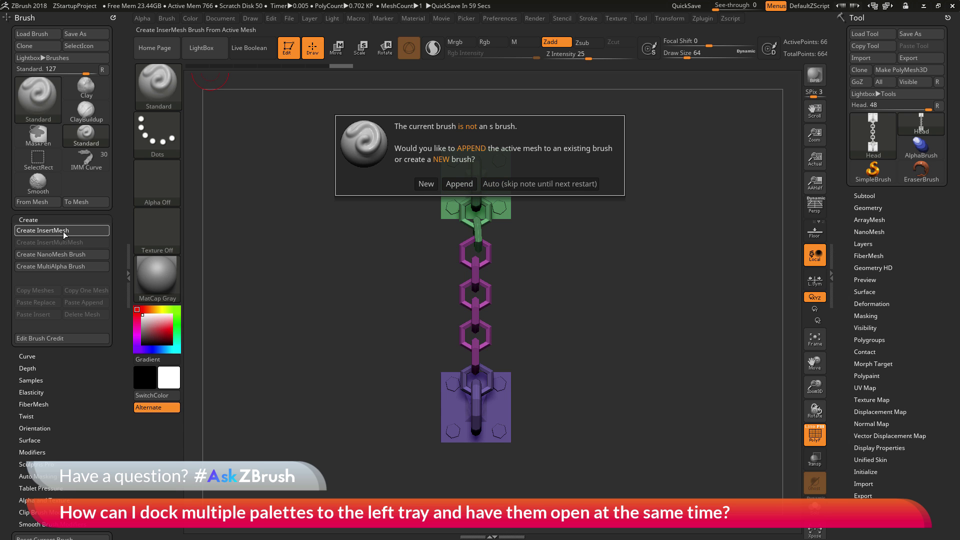
pyautogui.click(424, 184)
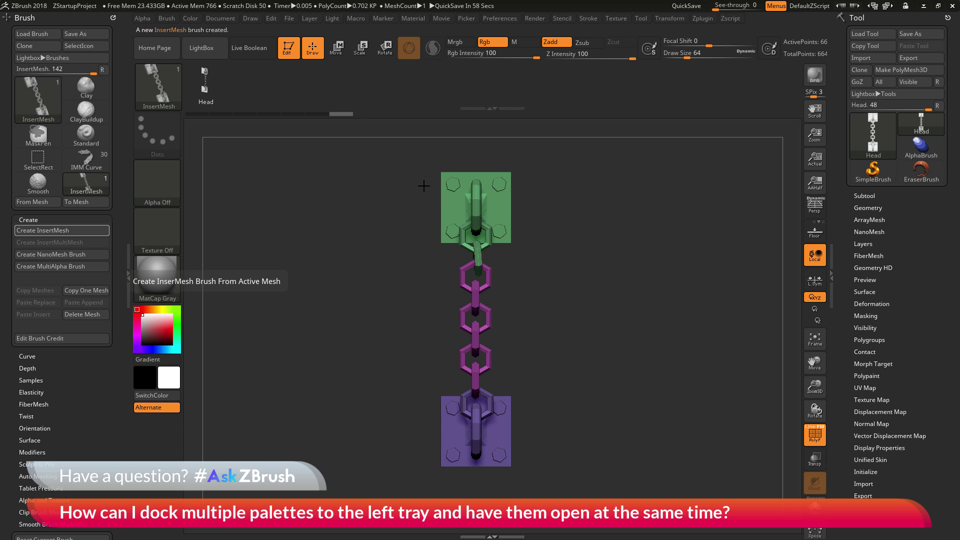
# Enable Curve Mode in the Stroke palette's Curve settings
pyautogui.moveTo(87, 376); pyautogui.dragTo(99, 269)
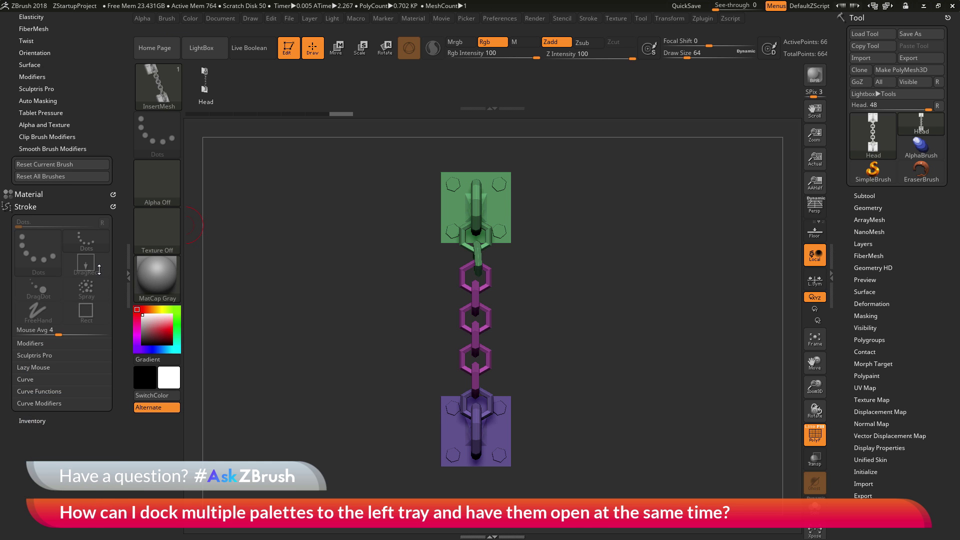
pyautogui.click(35, 379)
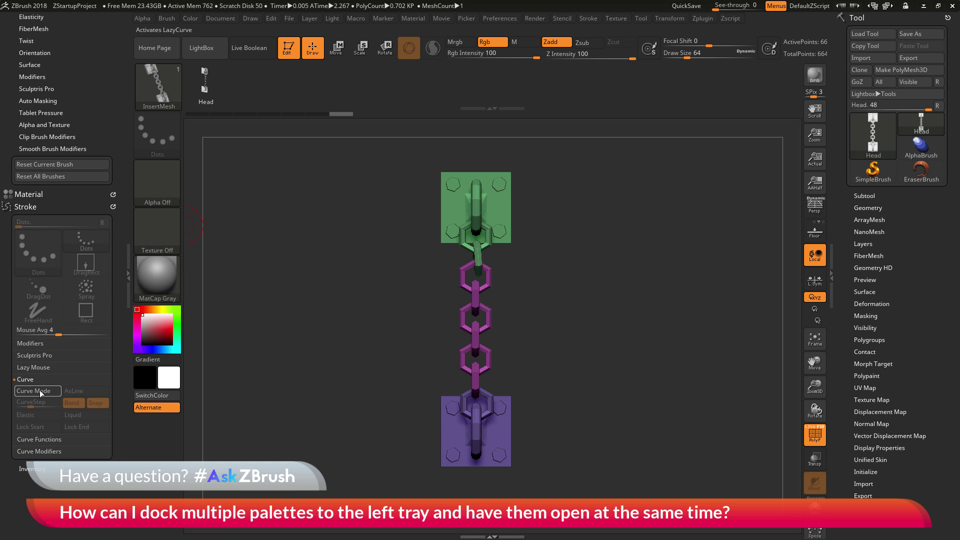
pyautogui.click(41, 392)
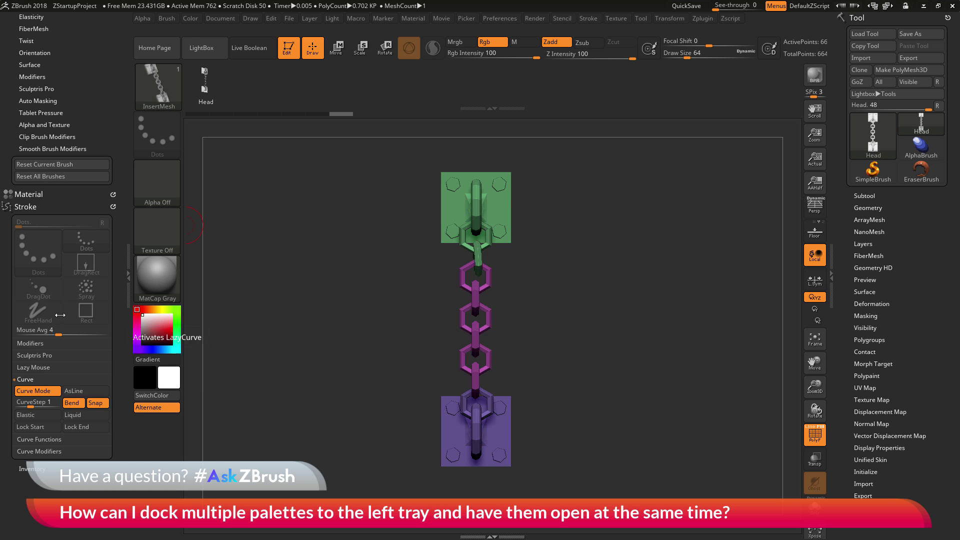
# In Brush Modifiers, turn on Weld Points and Stretch and raise Curve Res to 25
pyautogui.moveTo(112, 74); pyautogui.dragTo(67, 397)
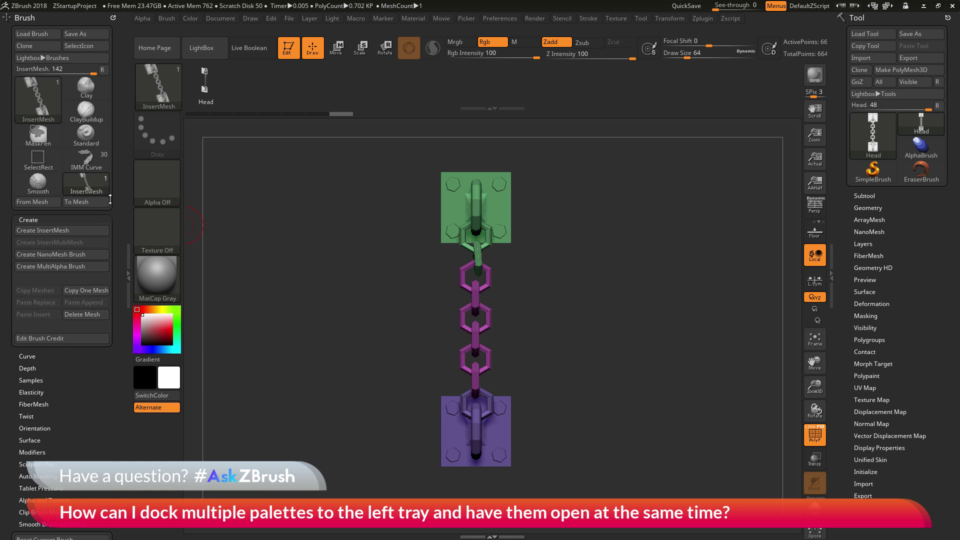
pyautogui.click(41, 452)
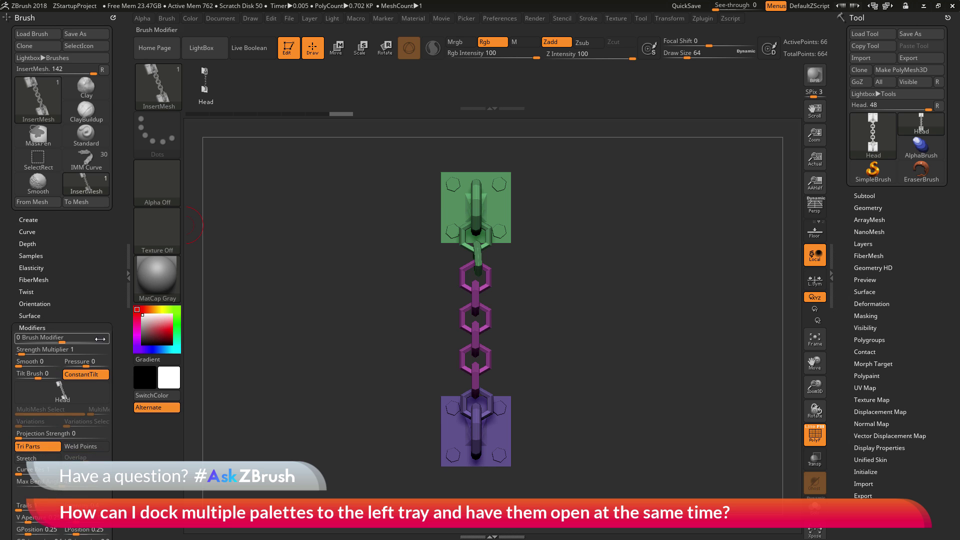
pyautogui.moveTo(106, 456); pyautogui.dragTo(106, 228)
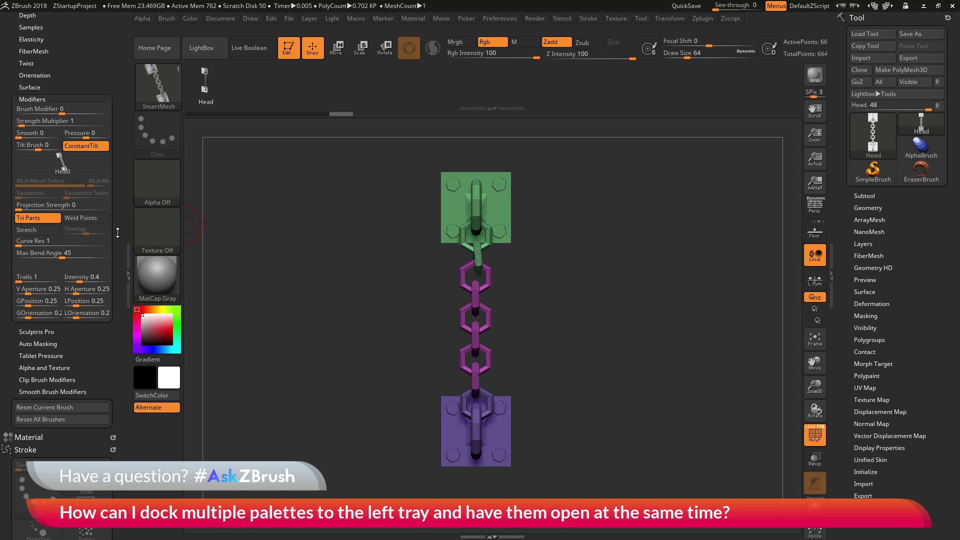
pyautogui.click(78, 220)
pyautogui.click(37, 229)
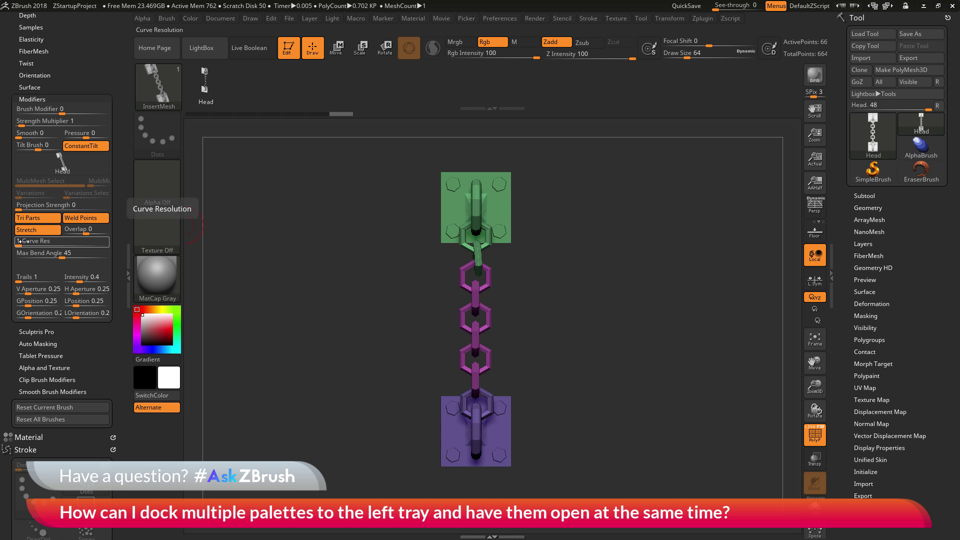
pyautogui.moveTo(45, 241); pyautogui.dragTo(111, 255)
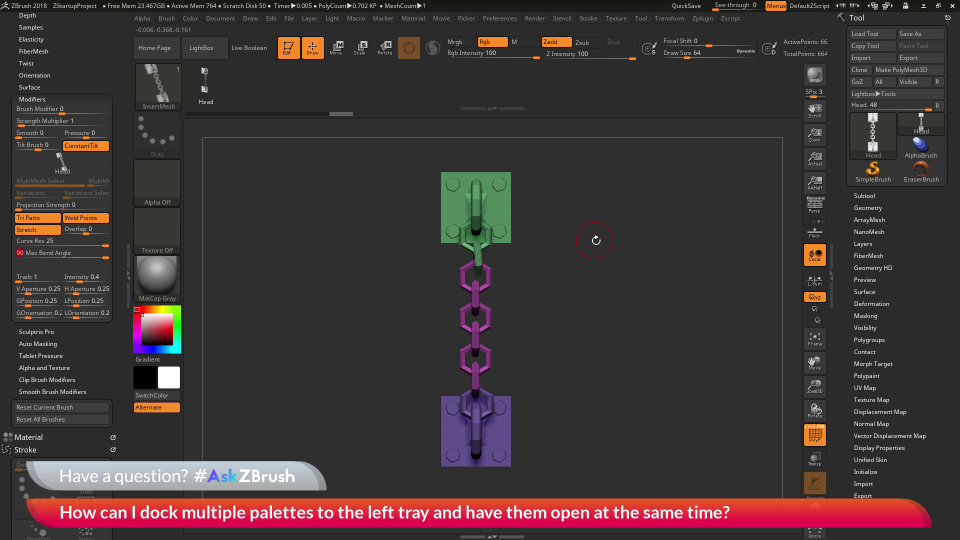
# Load a Sphere3D tool and convert it to a PolyMesh3D
pyautogui.click(884, 153)
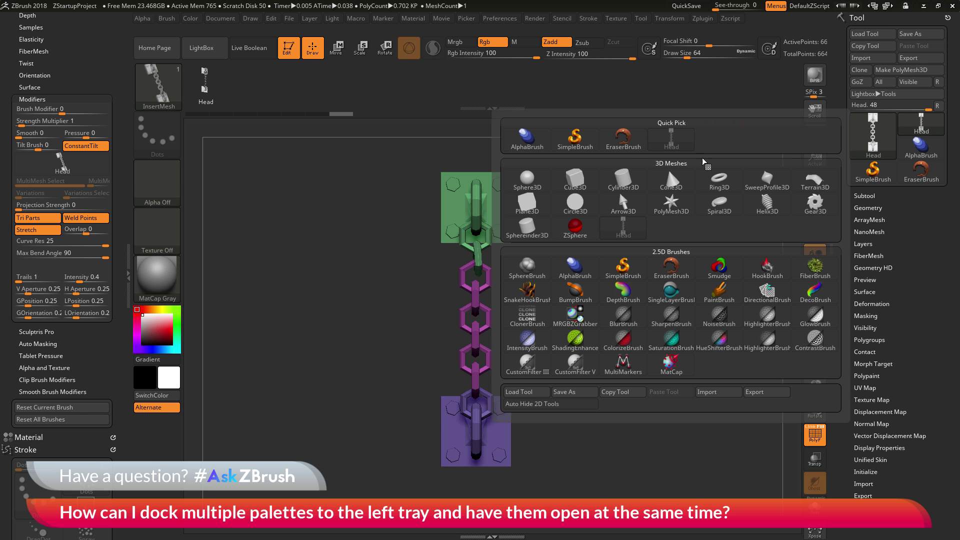
pyautogui.click(544, 185)
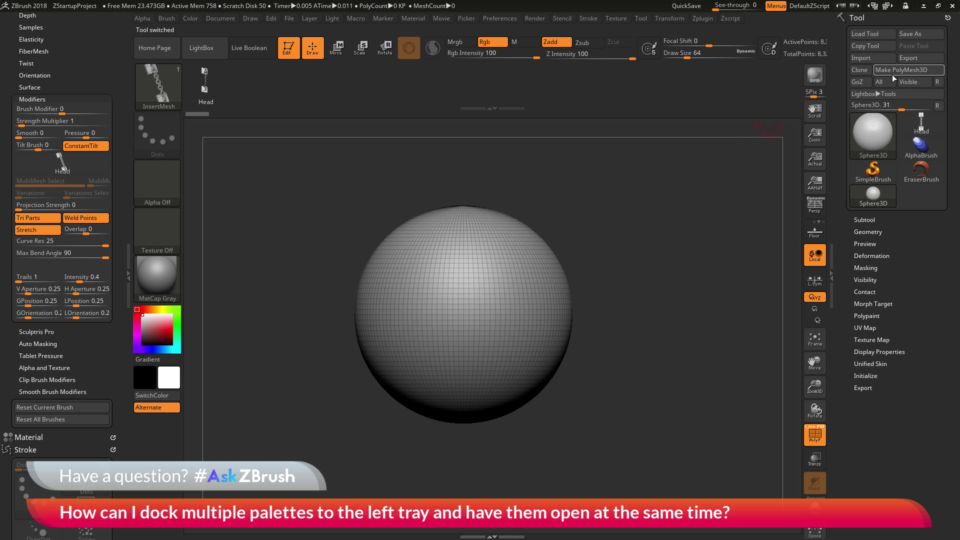
pyautogui.click(901, 70)
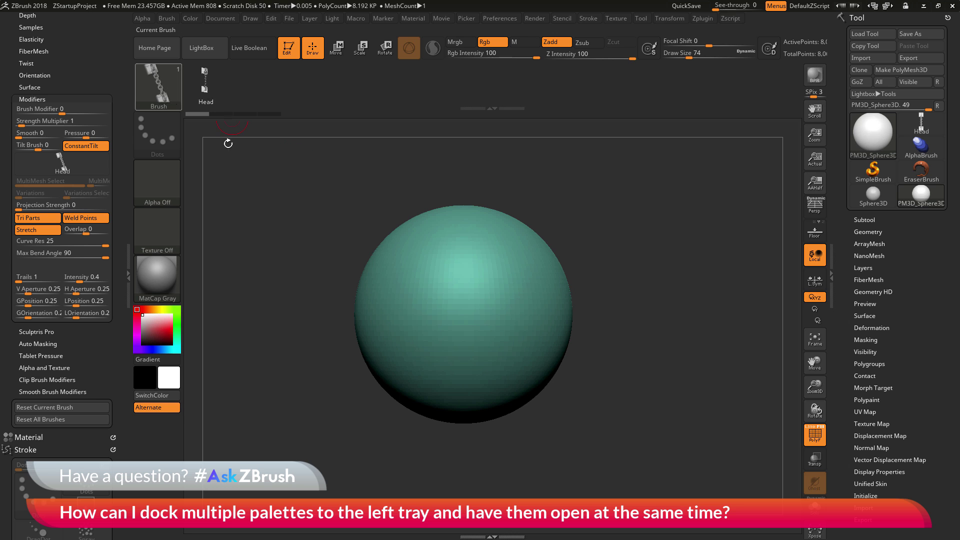
# Set Draw Size to 293 and draw a chain curve across the sphere
pyautogui.moveTo(689, 58); pyautogui.dragTo(712, 58)
pyautogui.moveTo(395, 330); pyautogui.dragTo(617, 181)
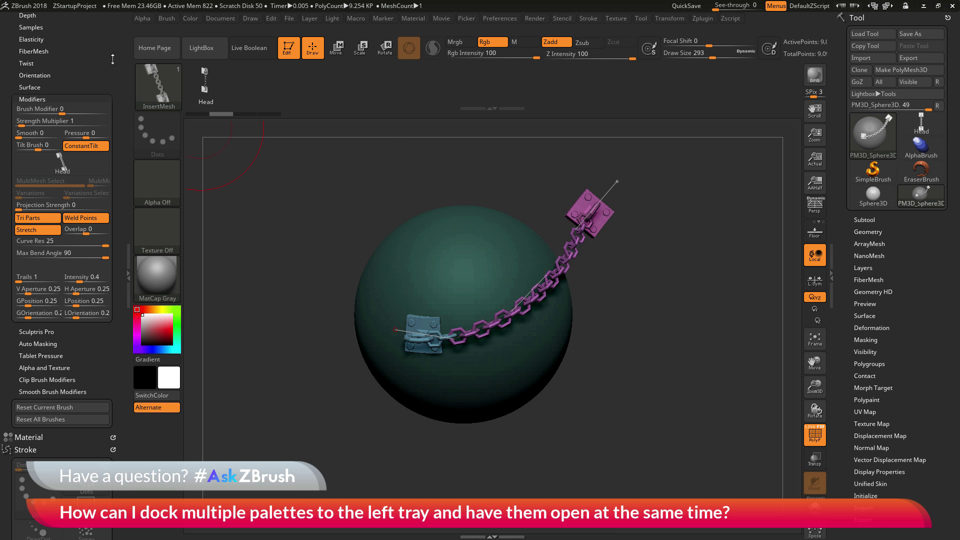
pyautogui.scroll(5, 115, 47)
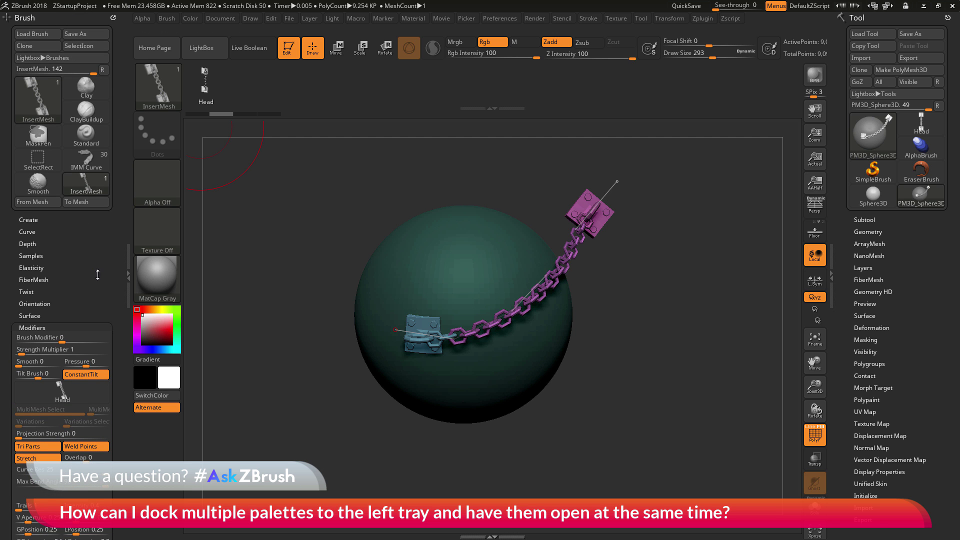
pyautogui.scroll(-5, 74, 143)
pyautogui.scroll(4, 127, 142)
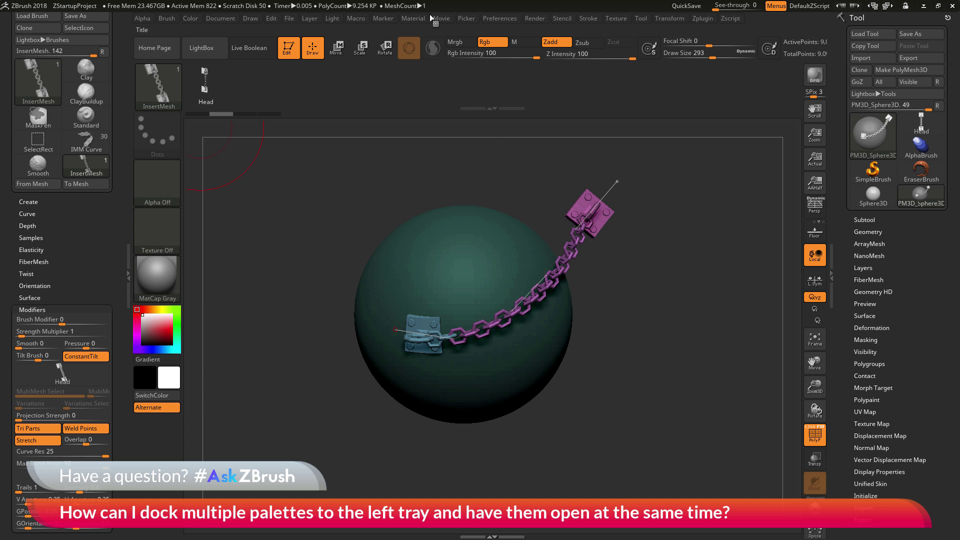
# Turn the Left Tray auto-collapse palette preference back on
pyautogui.click(512, 18)
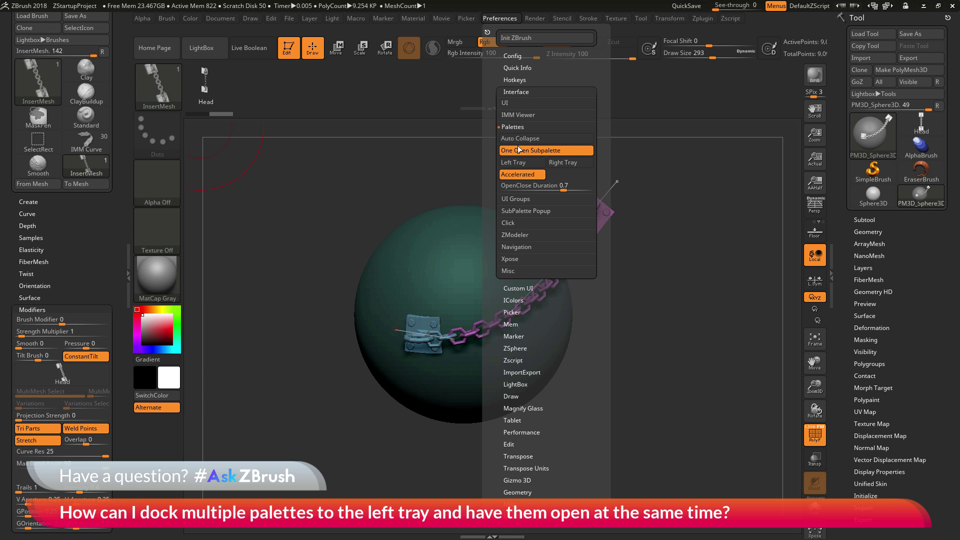
pyautogui.press('ctrl')
pyautogui.click(536, 164)
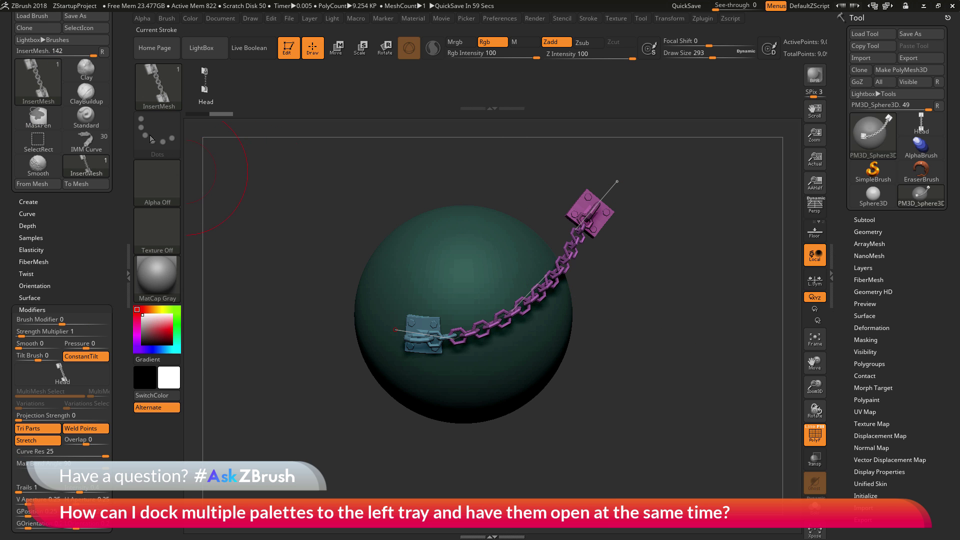
pyautogui.moveTo(127, 194); pyautogui.dragTo(127, 212)
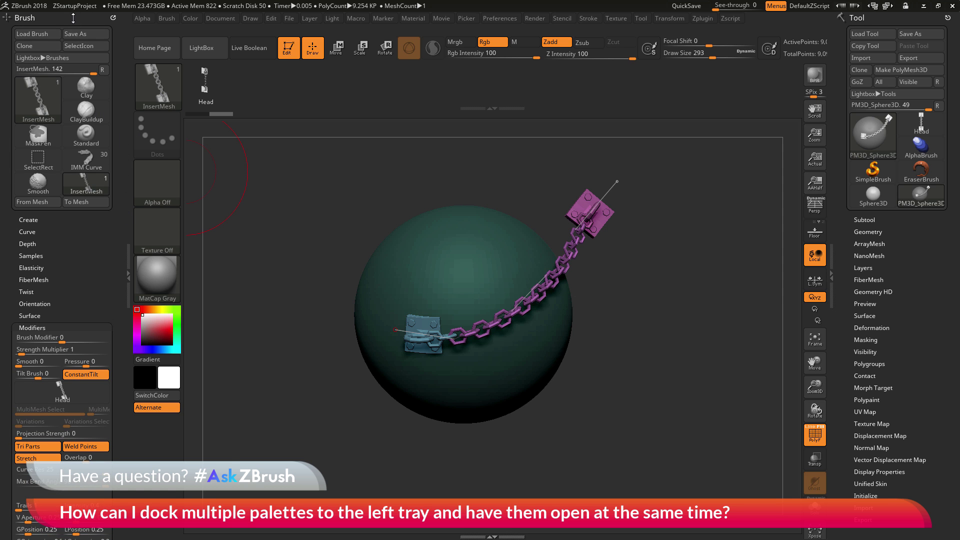